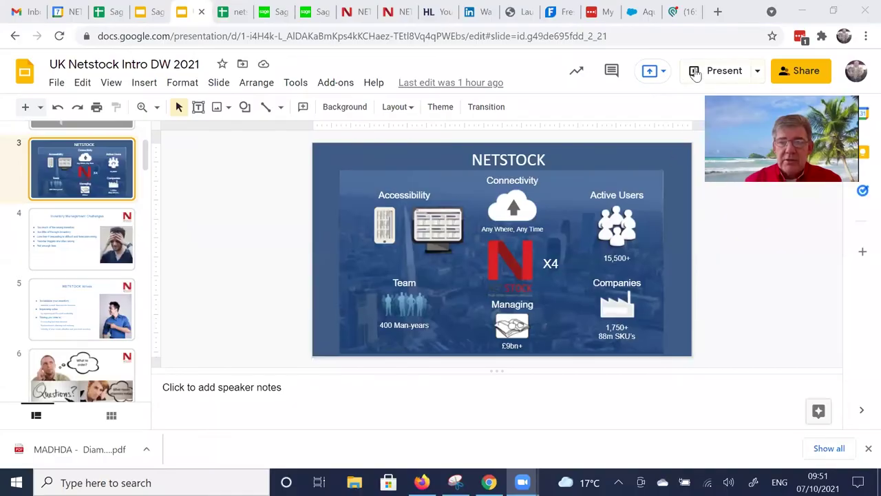
Present the UK Netstock Intro slides from the NETSTOCK overview slide through the "What to order?" slide, and exit the slideshow
left_click(695, 76)
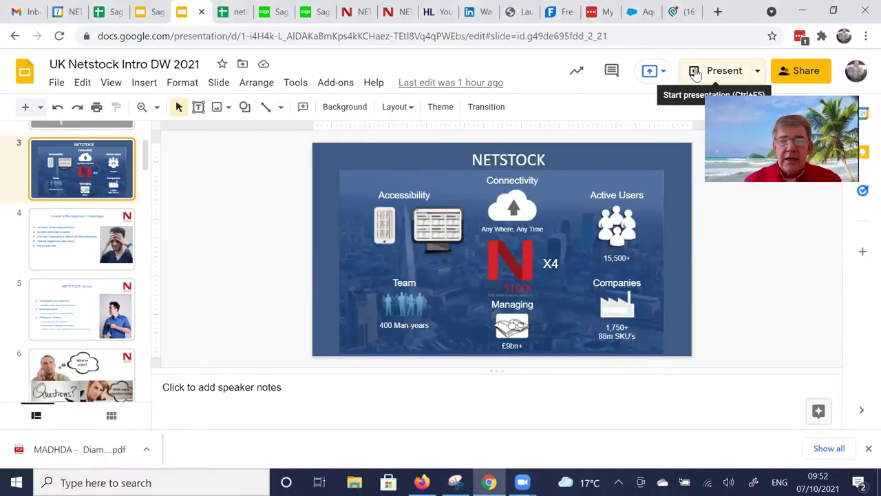
left_click(697, 74)
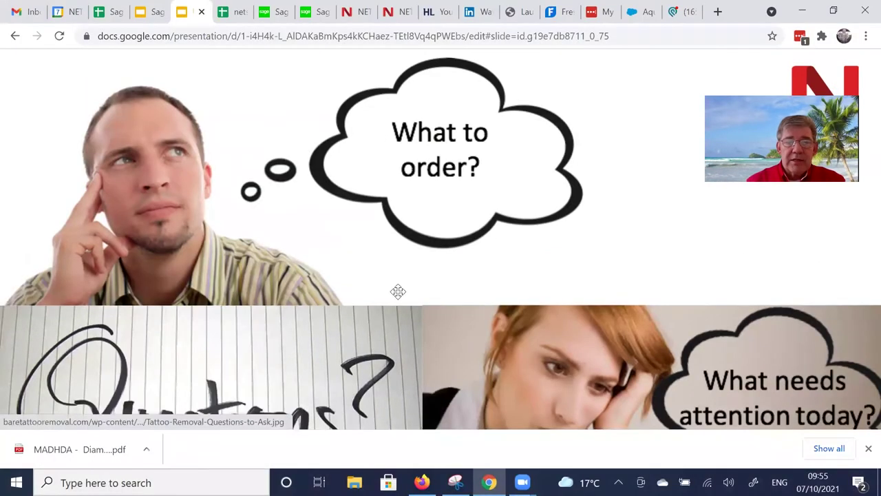
key("Escape")
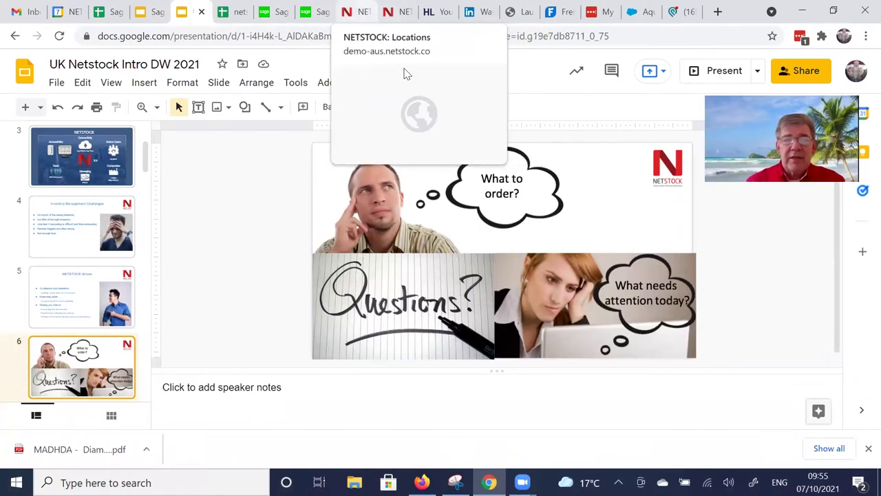
Switch to the Netstock inventory classification for ABC Warehouse and review its ABC, HML and Matrix views
left_click(406, 73)
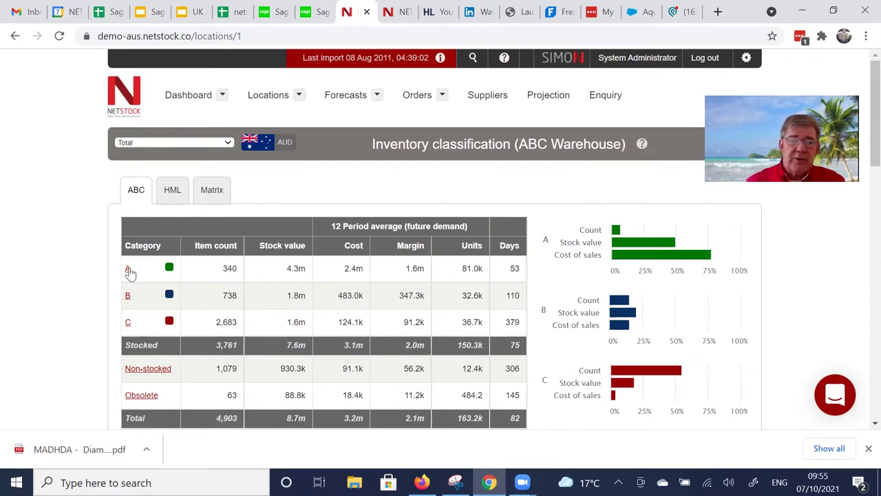
mouse_move(129, 271)
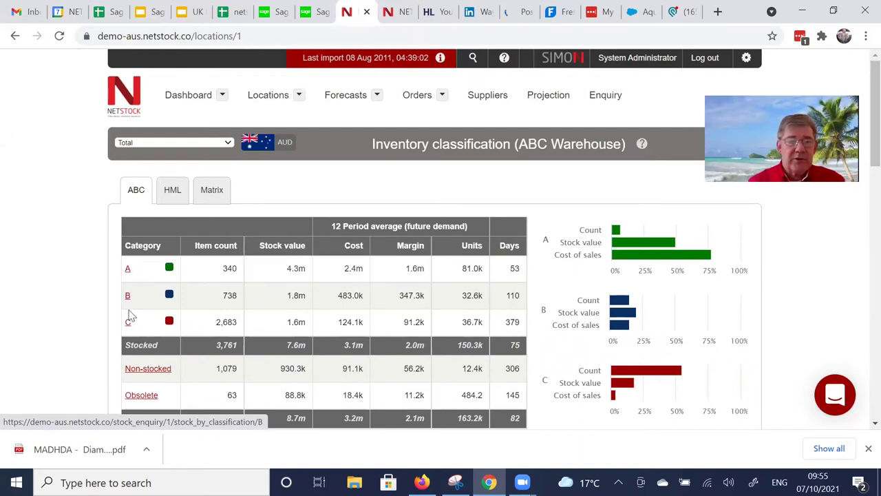
left_click(174, 193)
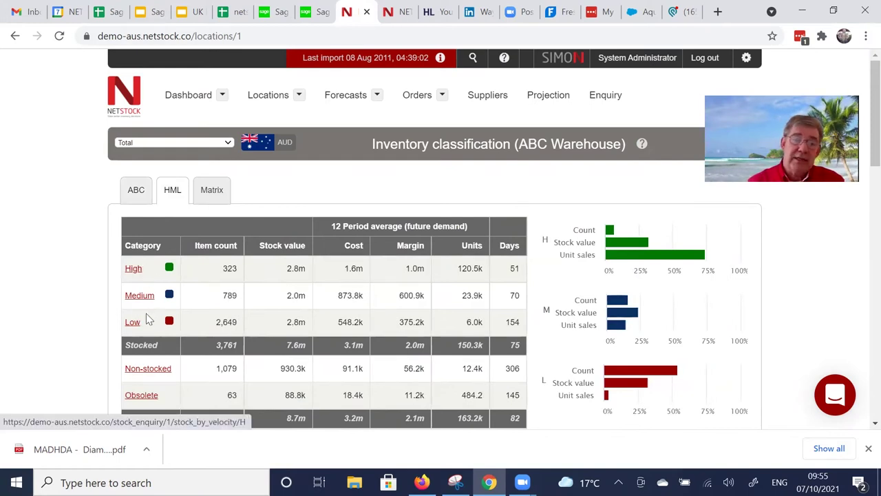
left_click(212, 190)
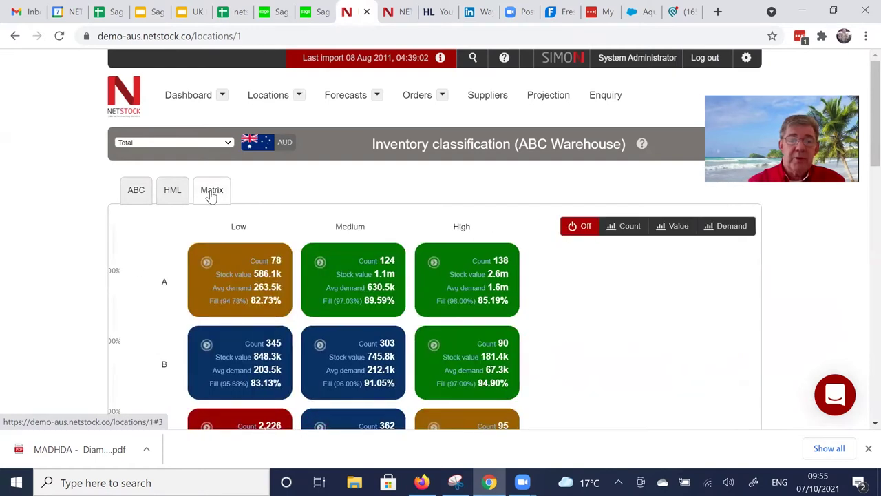
scroll(596, 334, "down", 2)
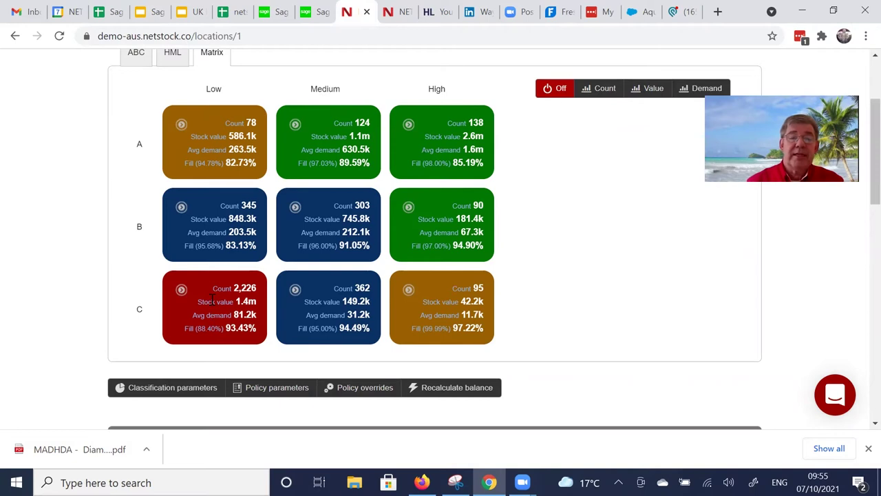
Open the ABC Warehouse policy parameters and review the replenishment cycle and target fill for each matrix class
left_click(284, 391)
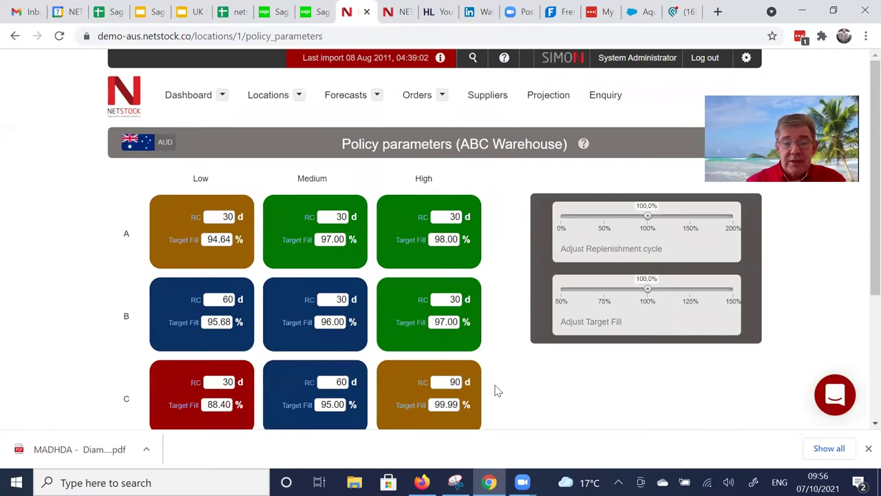
scroll(495, 389, "down", 1)
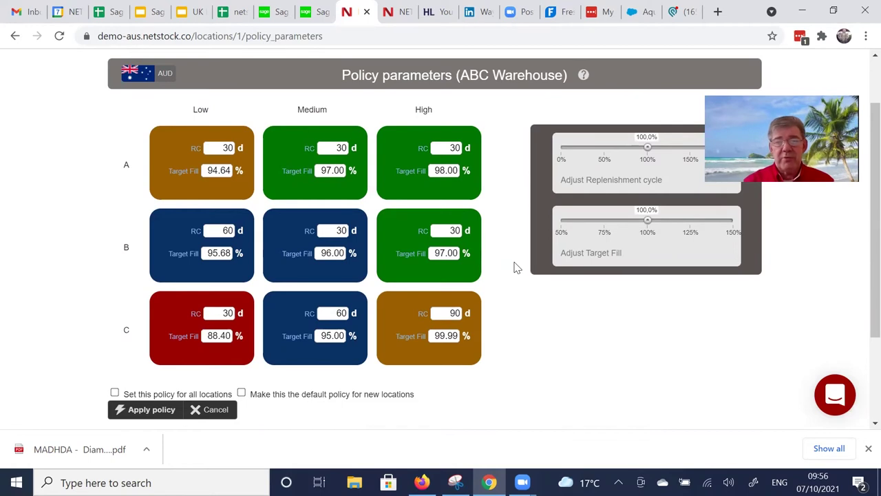
mouse_move(415, 173)
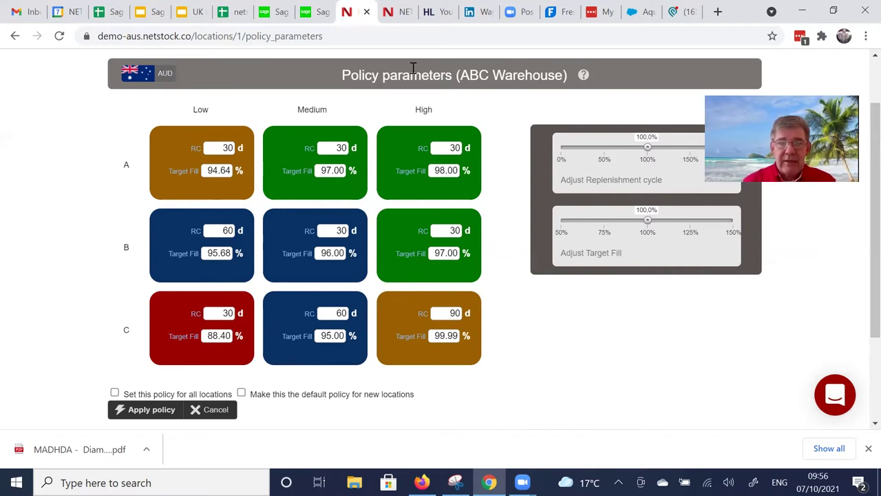
Switch to the Netstock Central Store dashboard and examine its stock holding, excess, surplus, fill rate, stock-out, new item and data purity panels
key("ctrl+Tab")
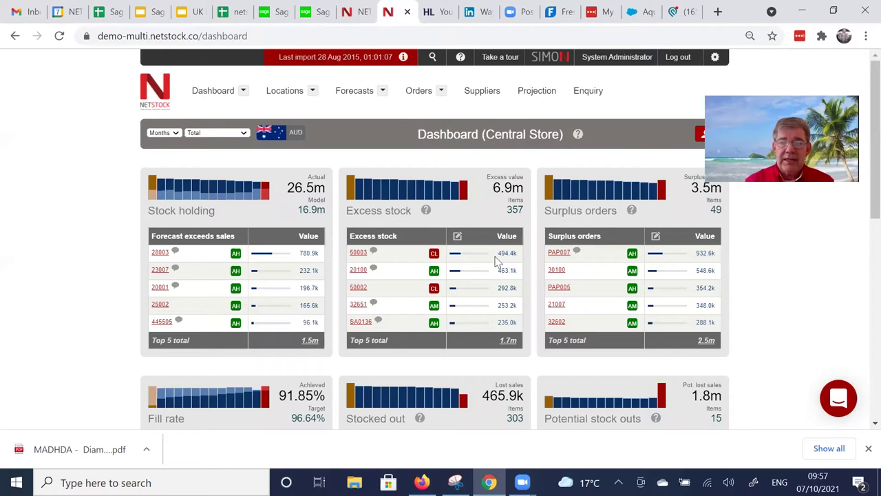
scroll(495, 261, "down", 3)
scroll(501, 269, "up", 1)
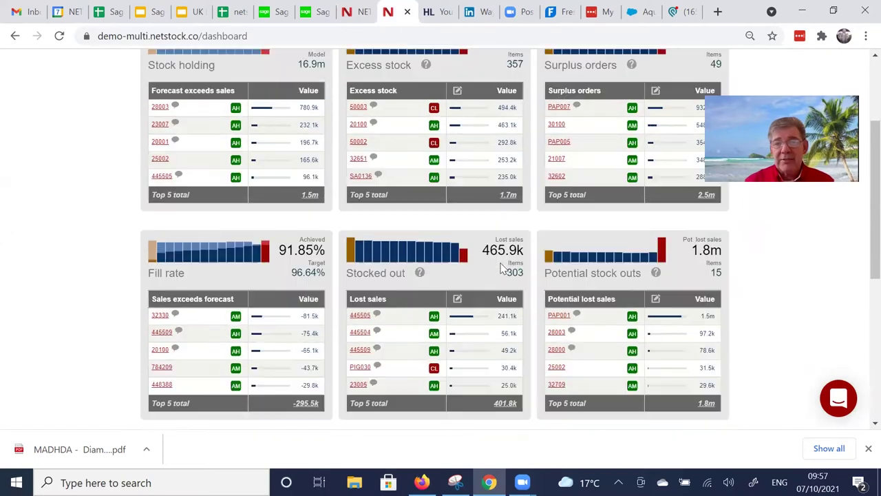
scroll(500, 269, "up", 2)
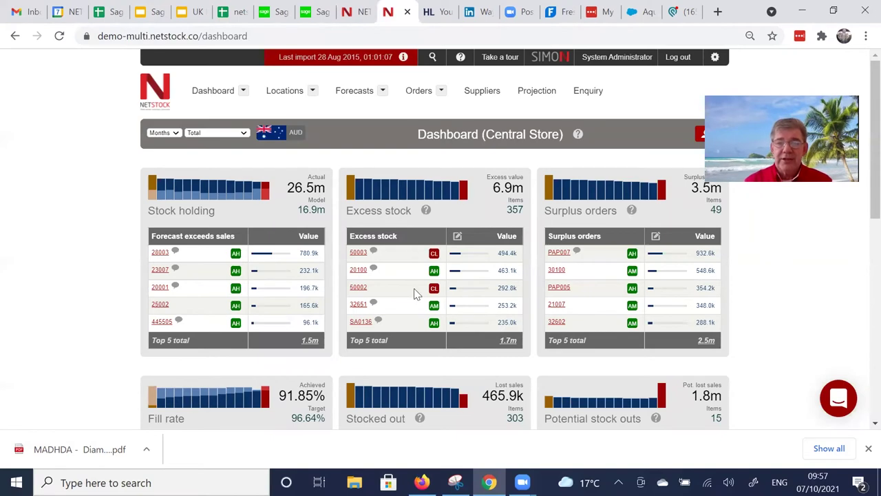
scroll(592, 302, "down", 1)
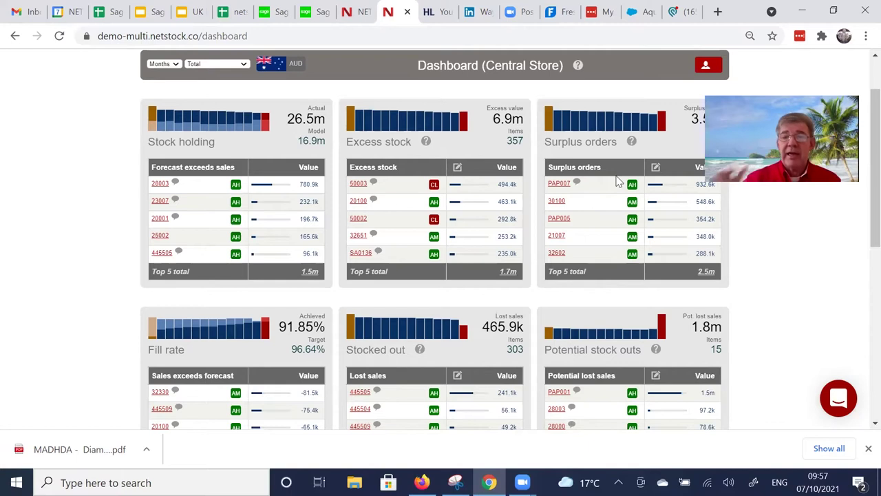
scroll(604, 212, "down", 2)
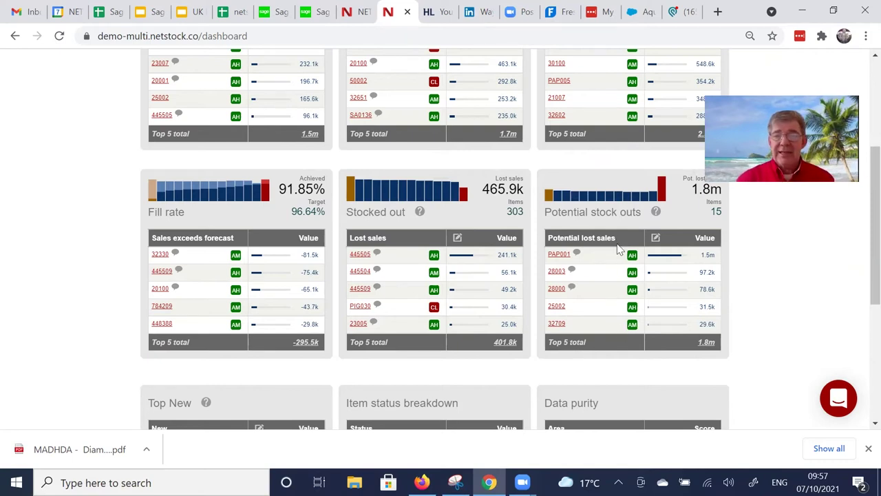
scroll(604, 305, "up", 2)
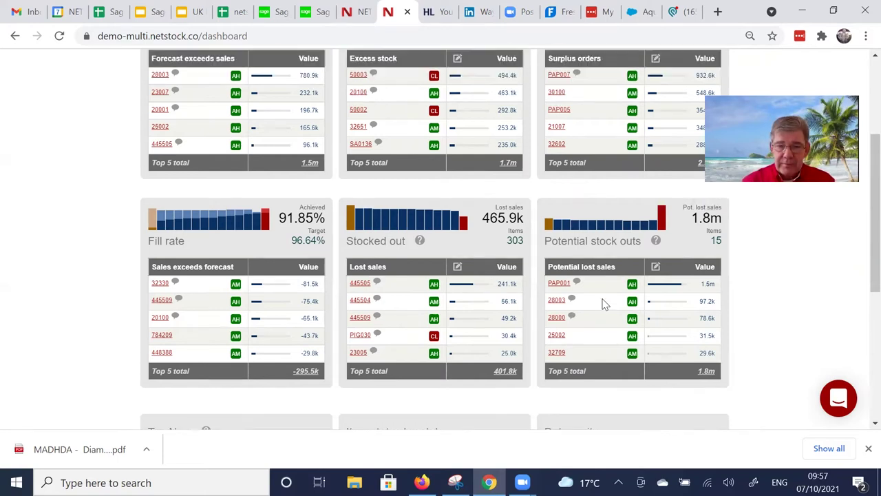
scroll(601, 301, "down", 3)
scroll(598, 295, "down", 3)
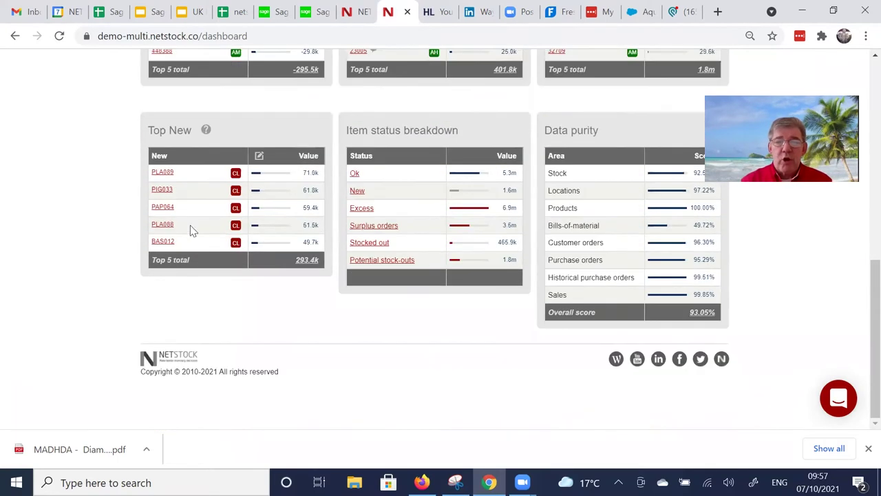
scroll(534, 214, "up", 5)
scroll(534, 214, "up", 2)
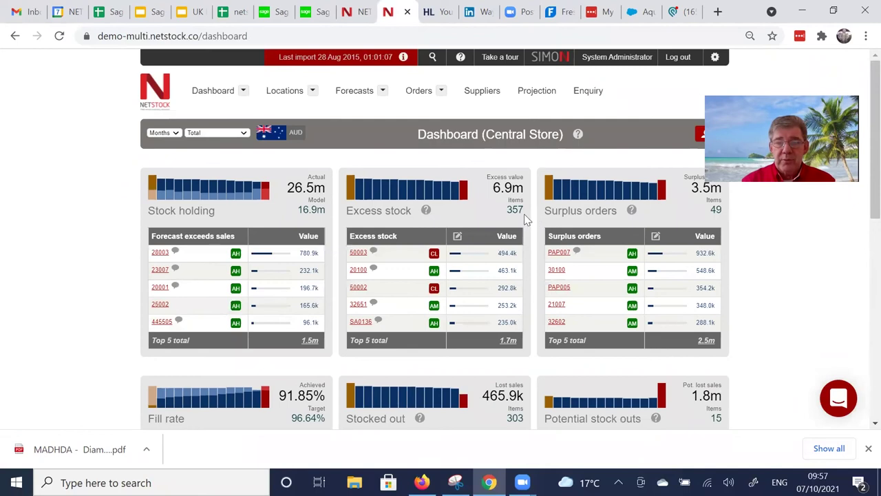
mouse_move(661, 196)
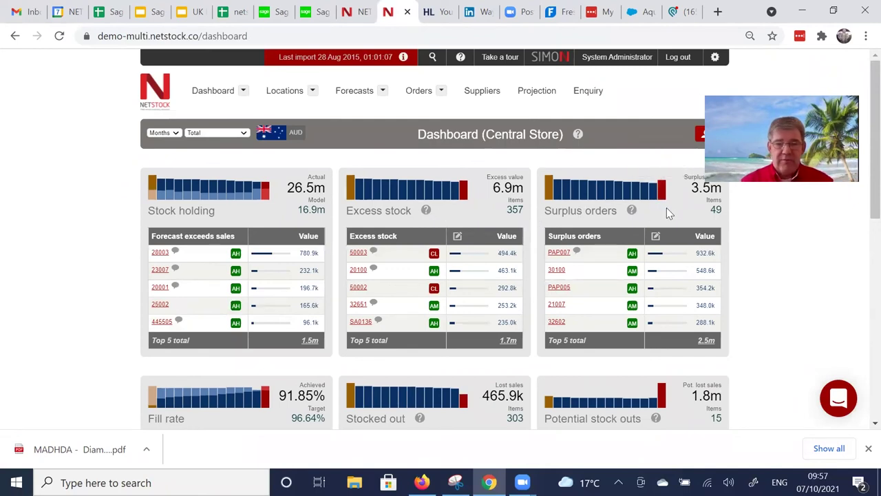
mouse_move(586, 168)
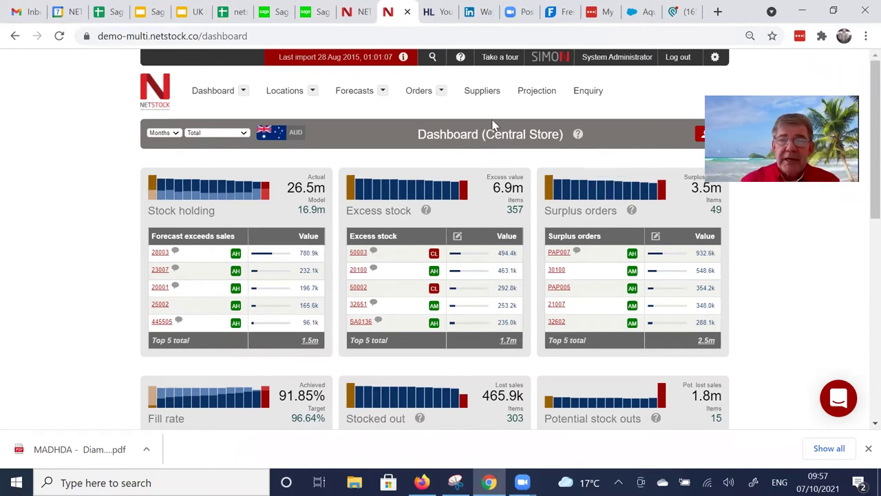
Open the stock lookup and display the enquiry page for product 20001
left_click(589, 91)
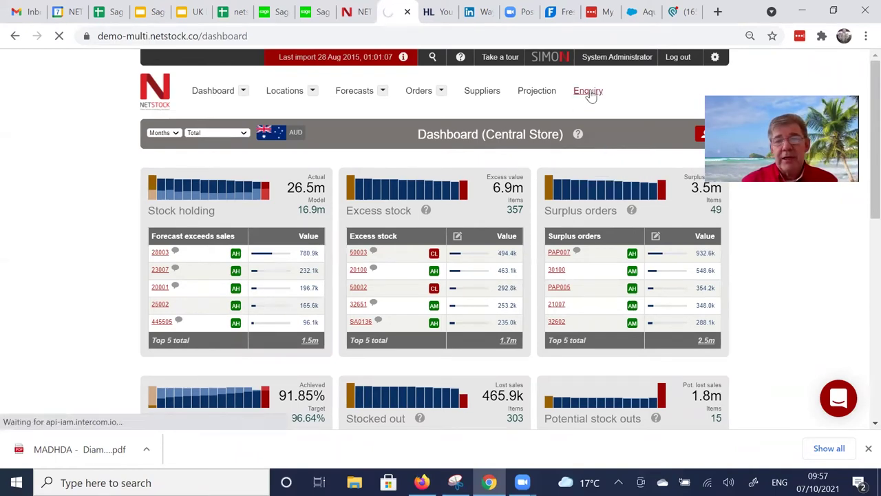
left_click(588, 92)
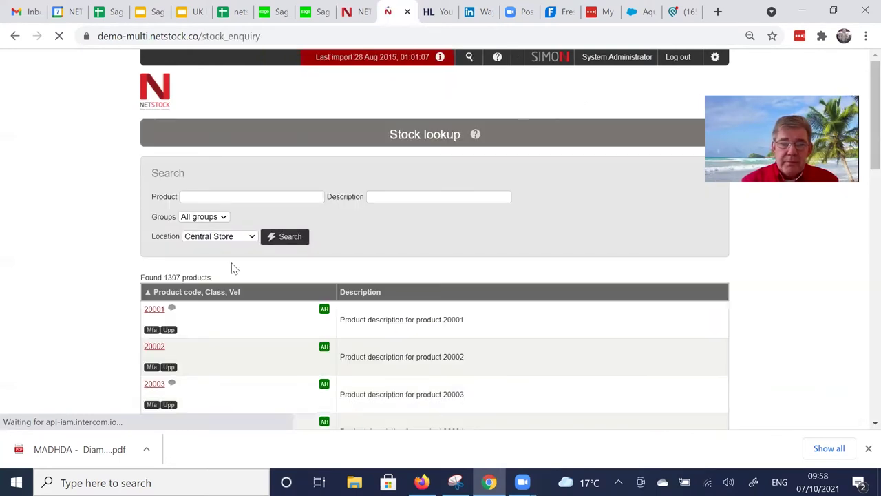
left_click(155, 311)
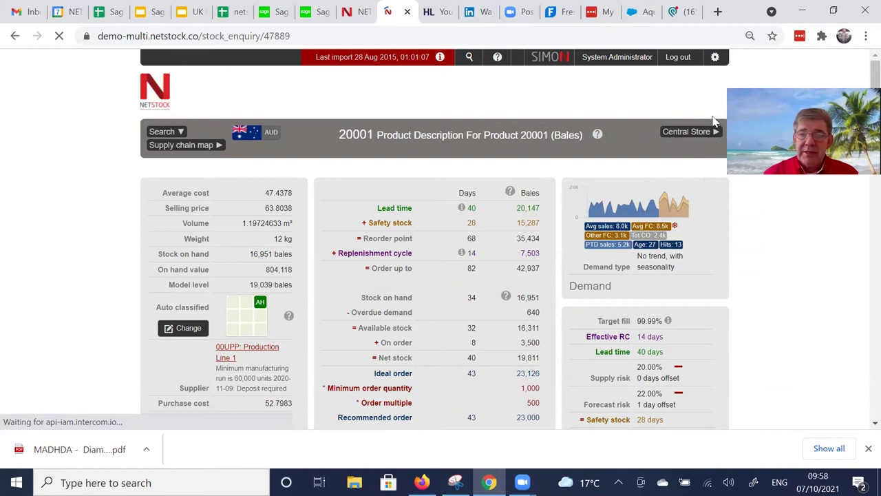
Compare product 20001's stock, status and forecasts across all locations, and close the location list
left_click(702, 136)
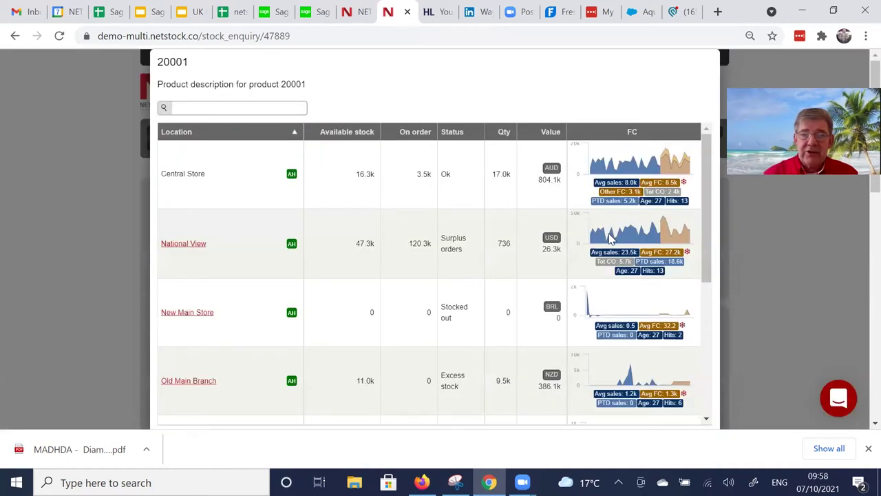
scroll(649, 311, "down", 1)
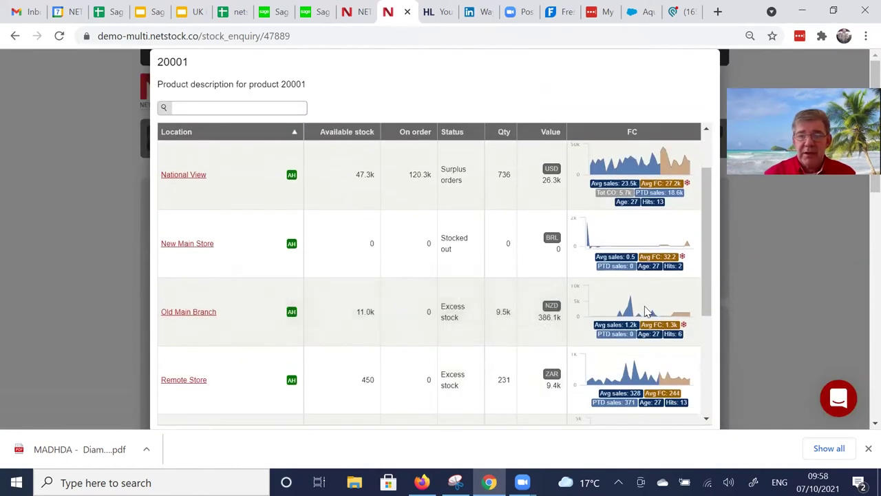
scroll(647, 312, "up", 1)
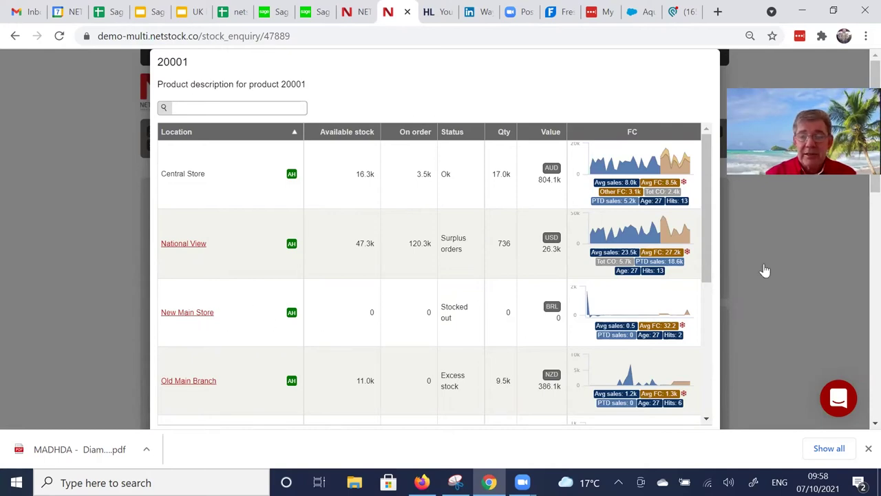
scroll(723, 302, "down", 2)
left_click(704, 334)
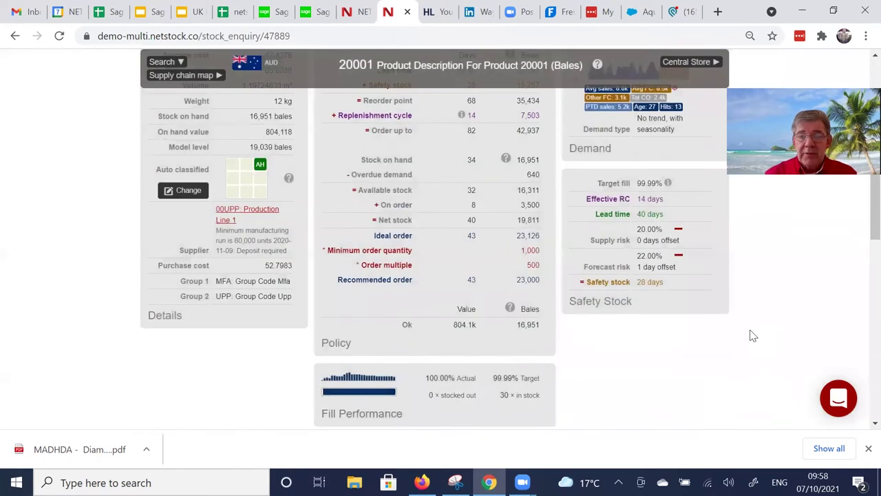
Review the details, policy, demand and safety stock information for product 20001 at Central Store
scroll(371, 273, "up", 2)
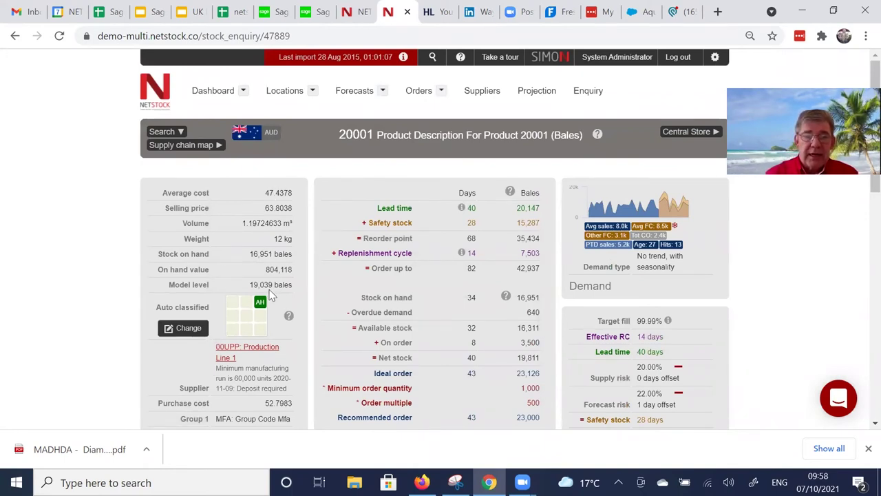
scroll(271, 294, "down", 1)
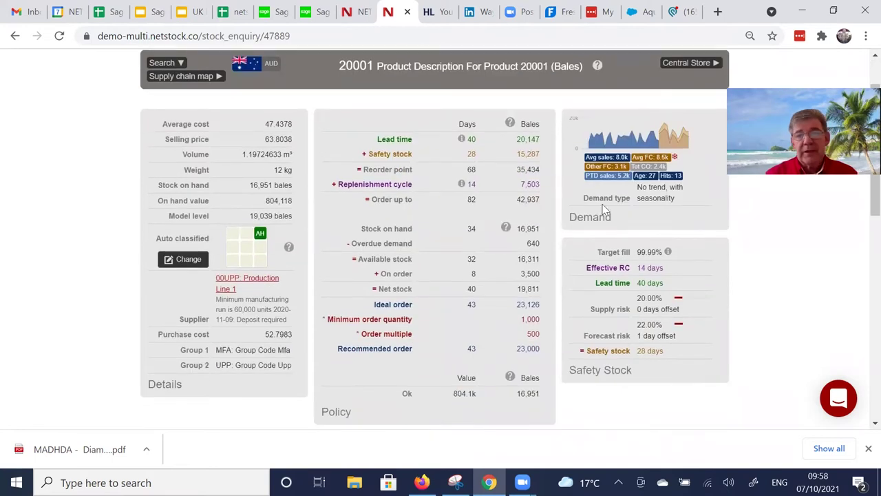
mouse_move(652, 145)
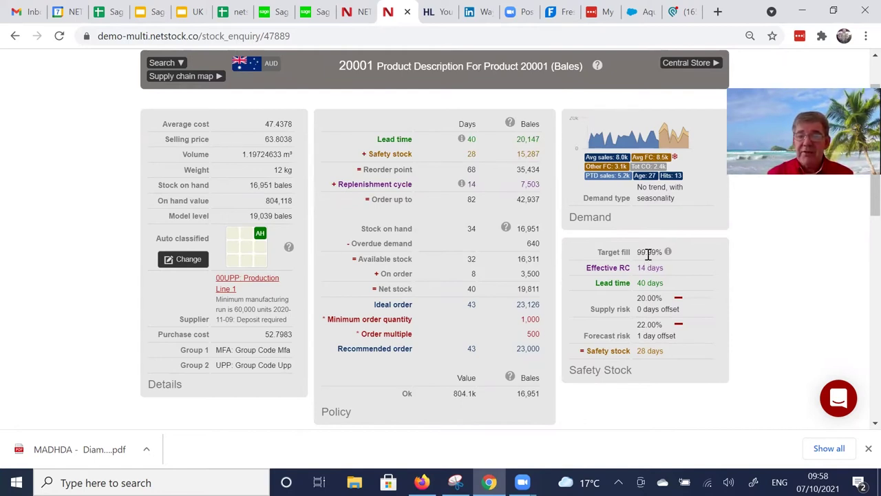
mouse_move(648, 283)
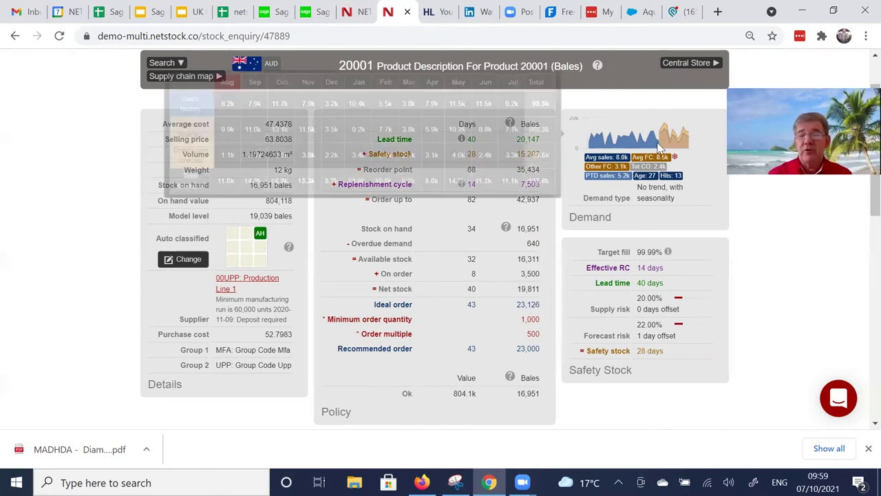
View product 20001's monthly forecast table and its list of outstanding customer orders
scroll(484, 265, "down", 3)
scroll(484, 265, "down", 2)
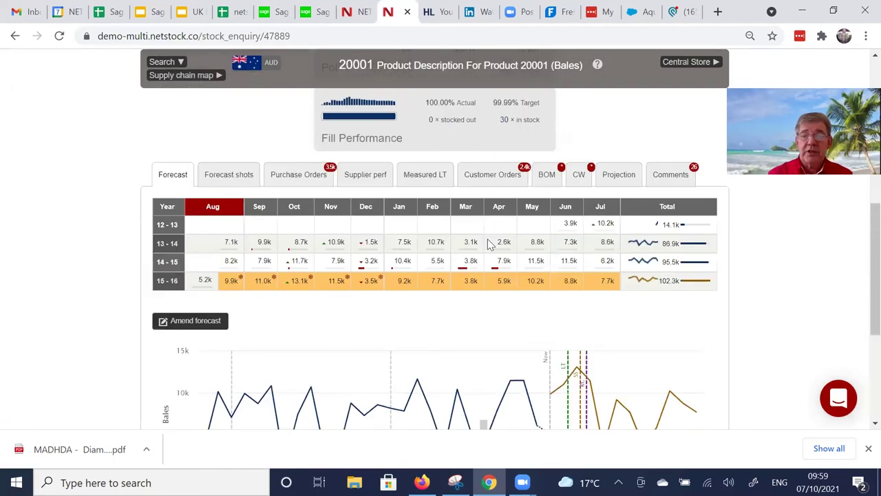
left_click(493, 176)
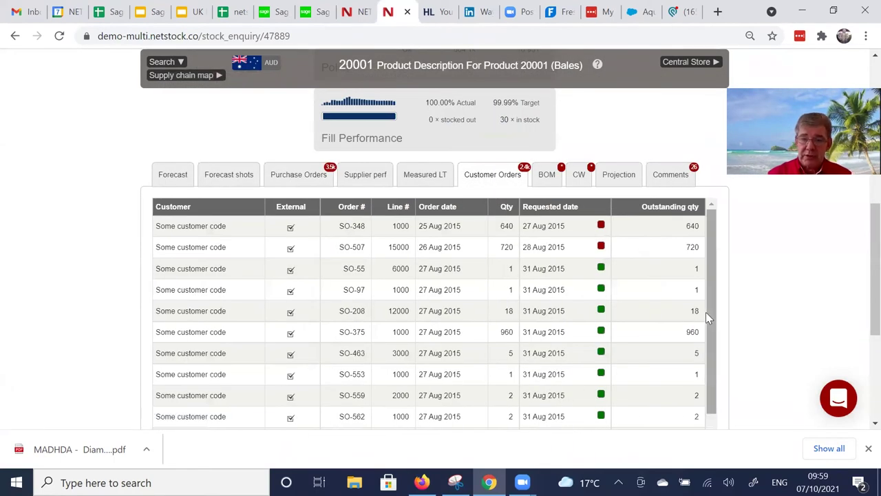
scroll(754, 297, "down", 1)
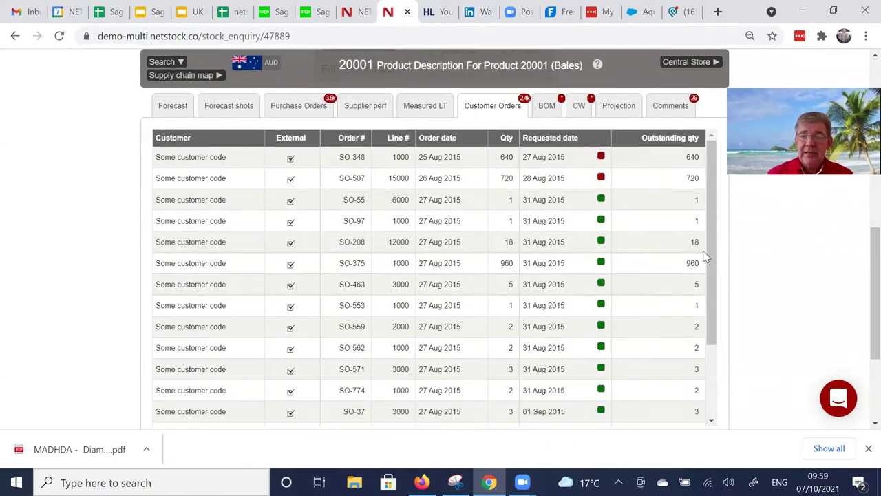
Review the remaining customer orders for product 20001 and the lead time, safety stock and order-up-to figures in its policy
scroll(709, 248, "down", 2)
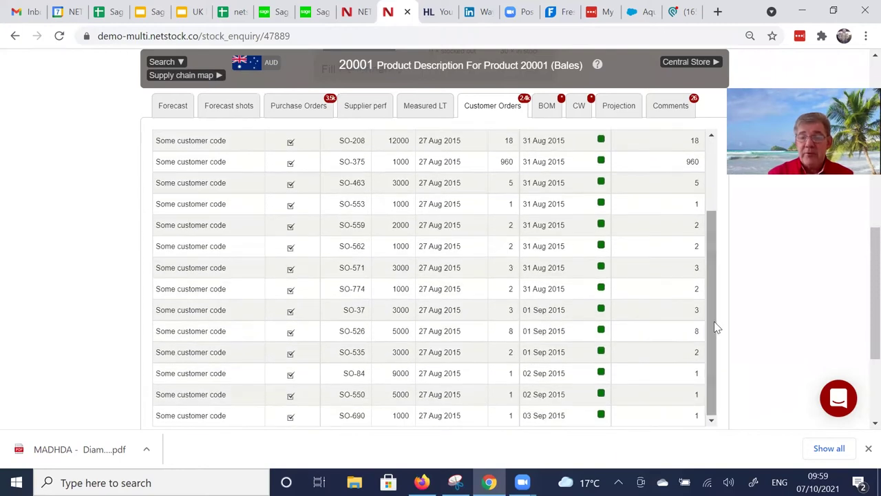
scroll(712, 305, "up", 3)
scroll(758, 293, "up", 2)
scroll(775, 309, "up", 5)
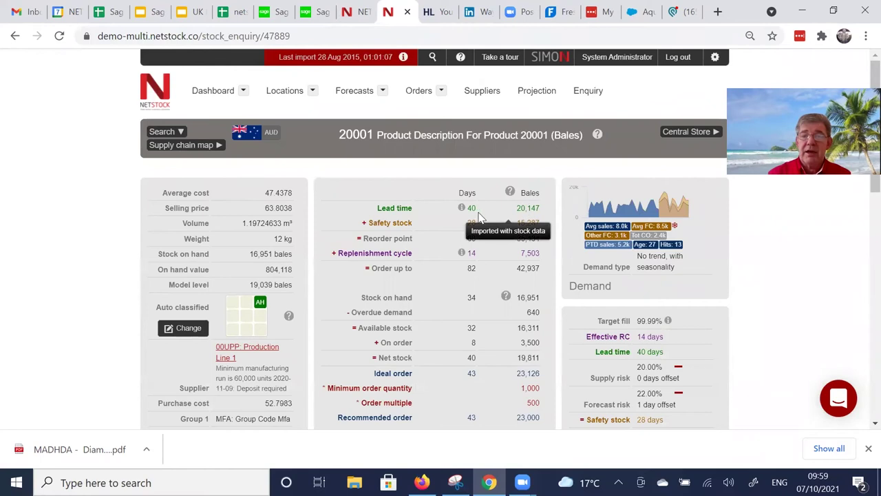
scroll(634, 307, "down", 1)
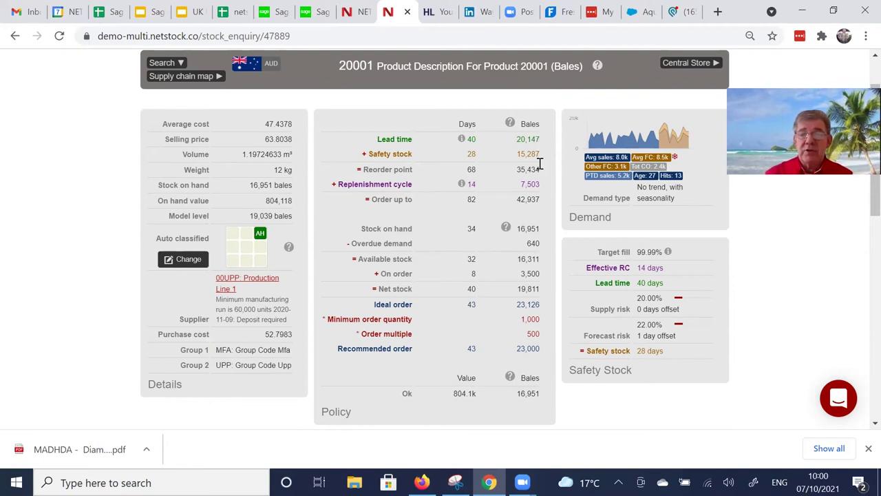
scroll(537, 193, "down", 1)
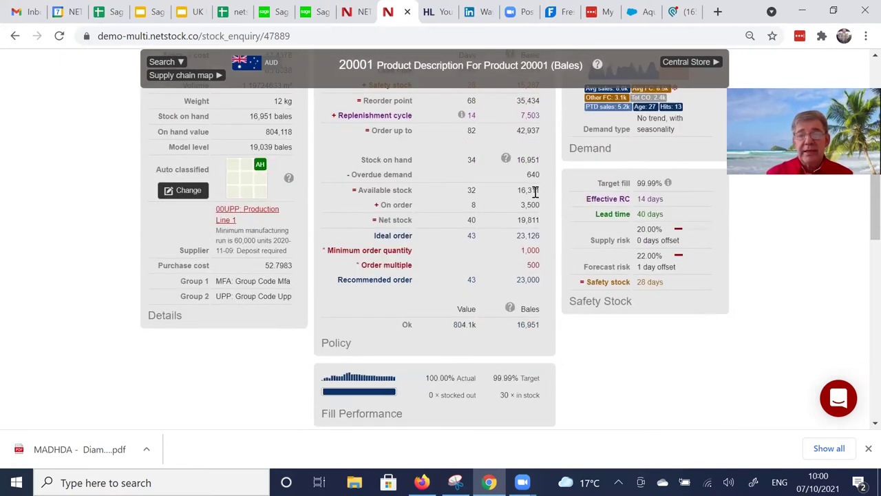
View product 20001's outstanding purchase orders and compare them with the on-order and recommended order figures in its policy
scroll(527, 203, "down", 4)
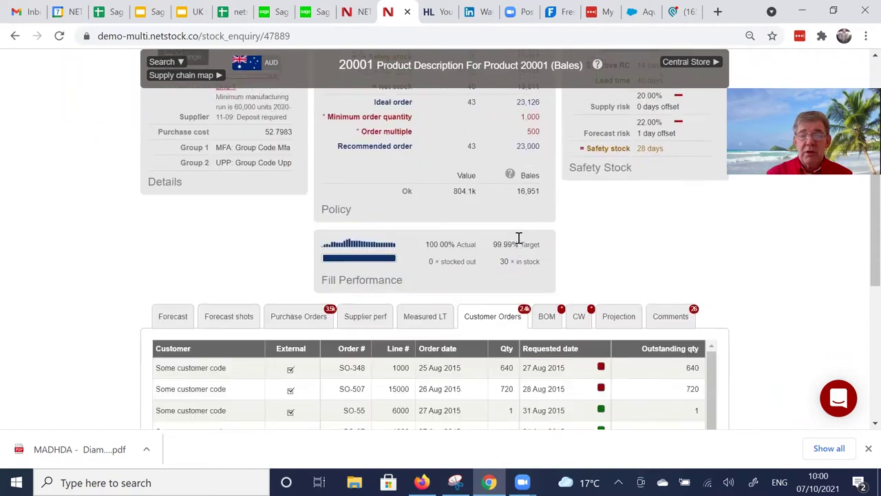
left_click(314, 176)
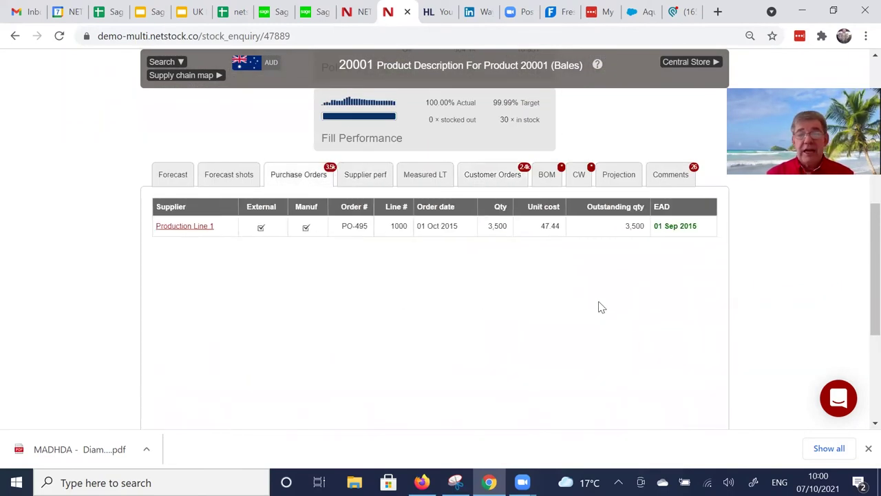
scroll(600, 307, "up", 4)
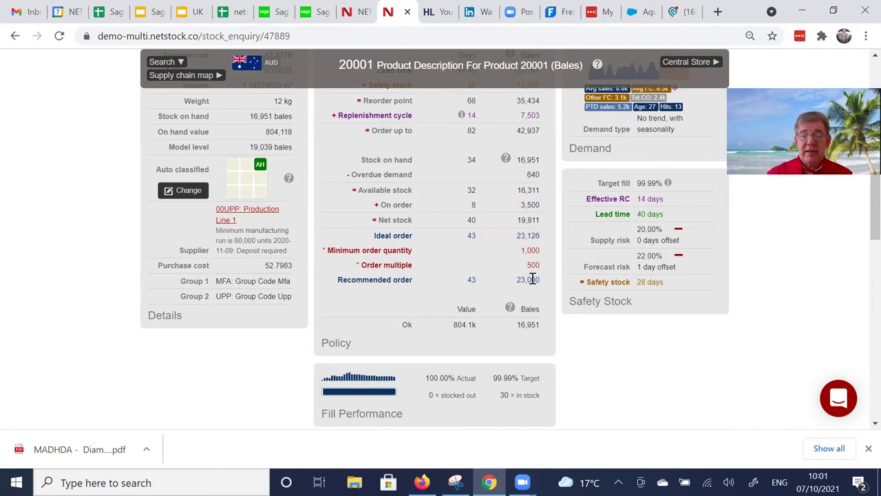
Display the stock projection chart for product 20001 and compare it with the product's demand graph
scroll(645, 358, "down", 2)
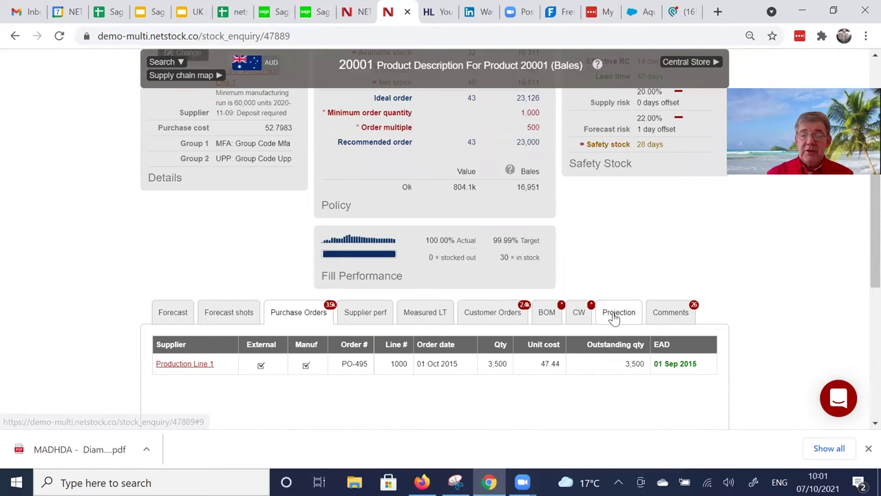
left_click(614, 314)
scroll(765, 299, "down", 3)
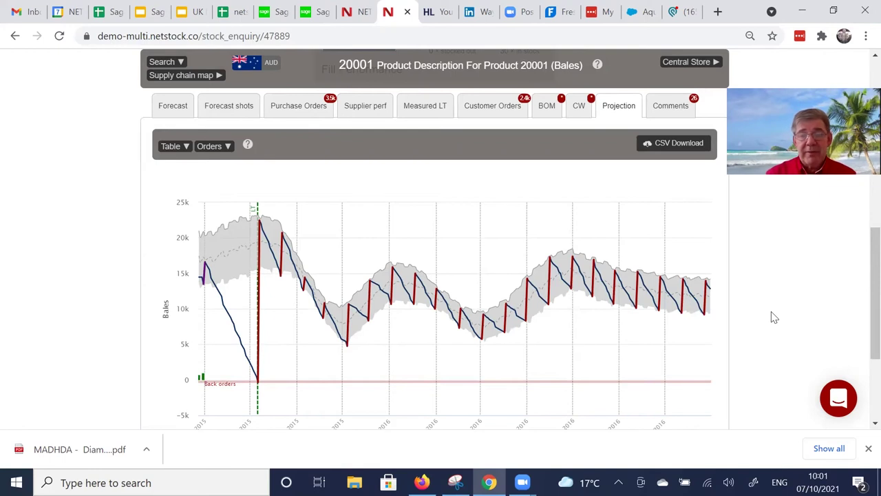
scroll(757, 340, "up", 10)
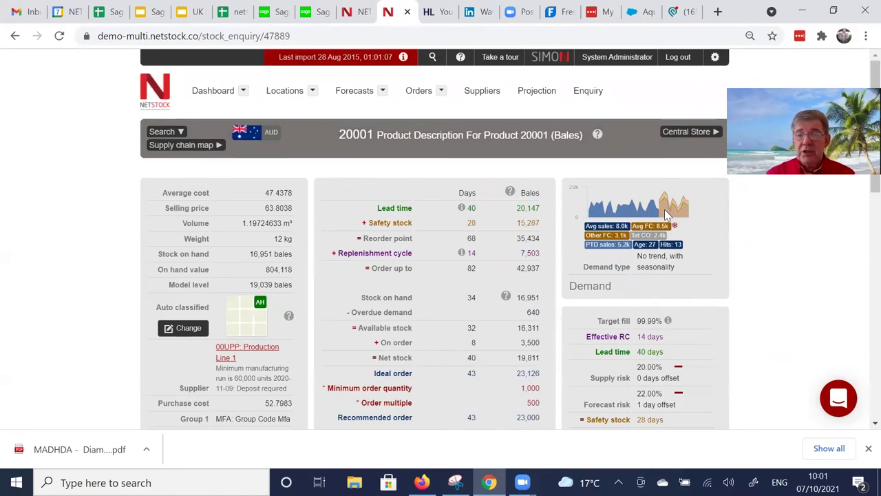
mouse_move(681, 215)
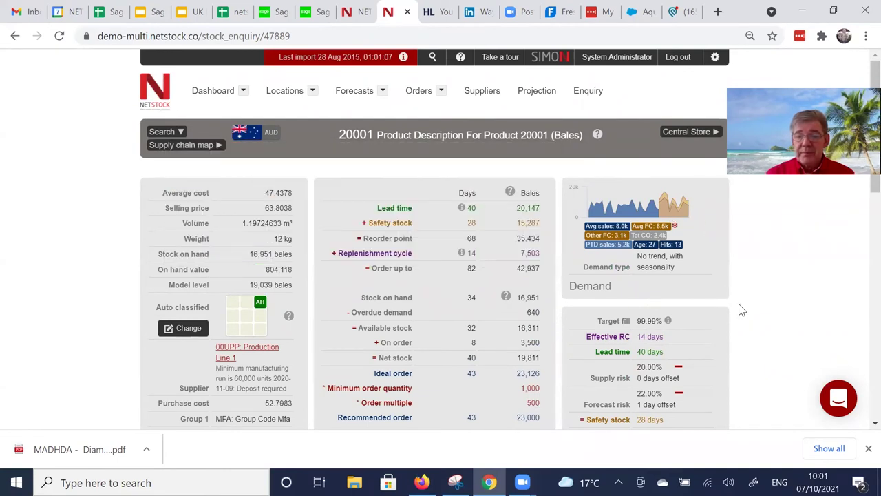
scroll(742, 310, "down", 7)
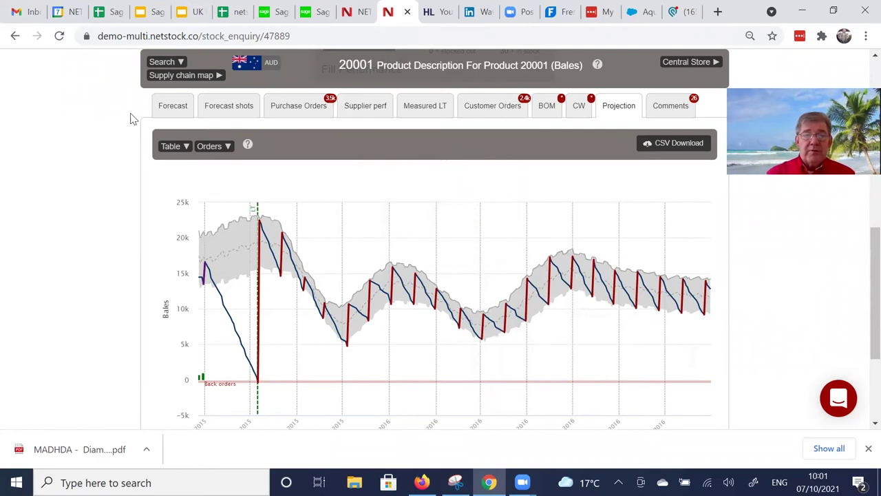
Show the "What to order?" slide in the UK Netstock Intro DW 2021 presentation, and return to the product 20001 enquiry
key("ctrl+5")
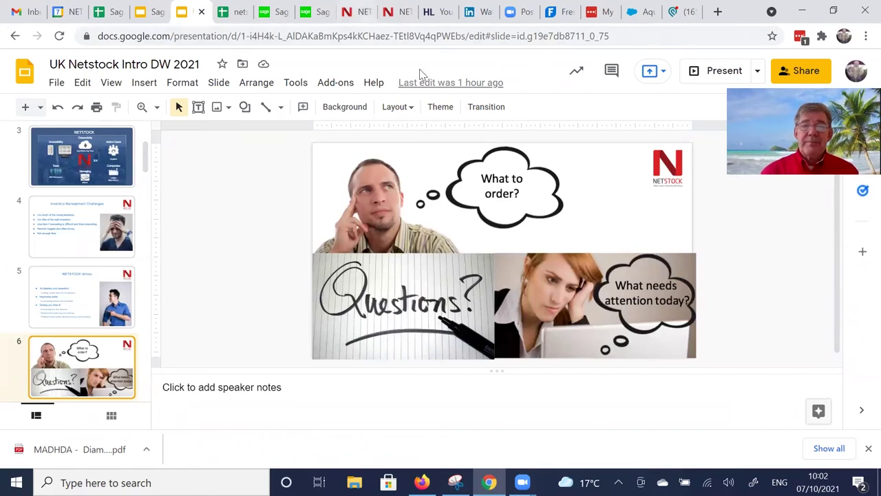
left_click(387, 12)
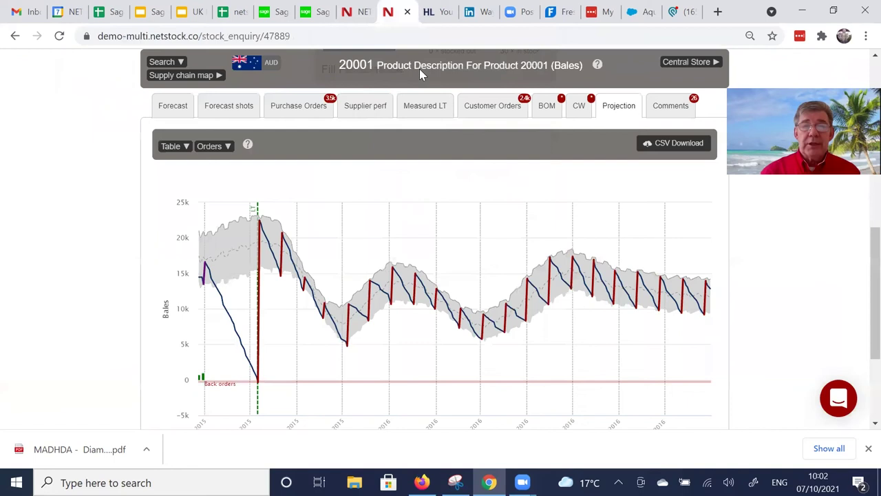
Go to the recommended orders for Central Store and create an order for supplier SPE004
scroll(463, 170, "up", 3)
scroll(463, 170, "up", 5)
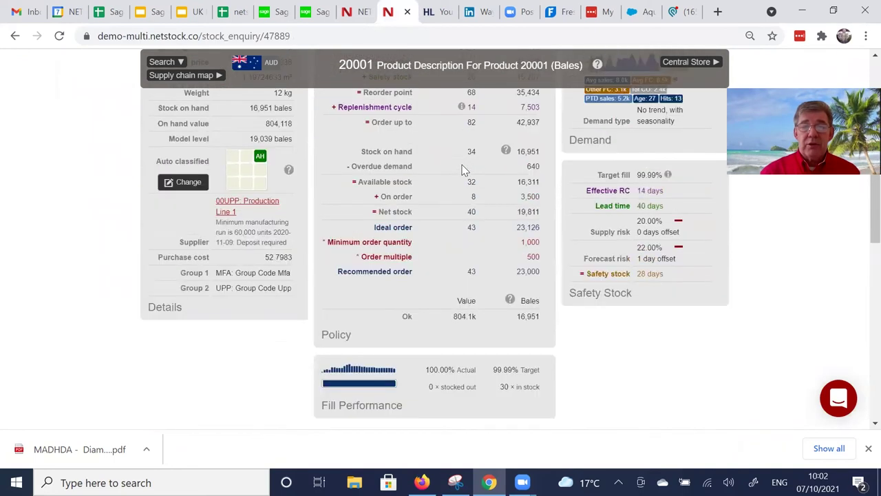
left_click(419, 92)
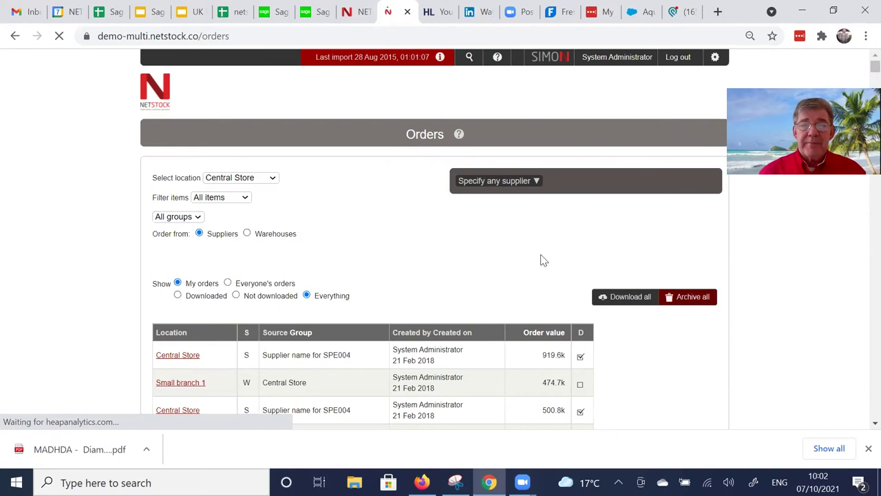
scroll(544, 282, "down", 3)
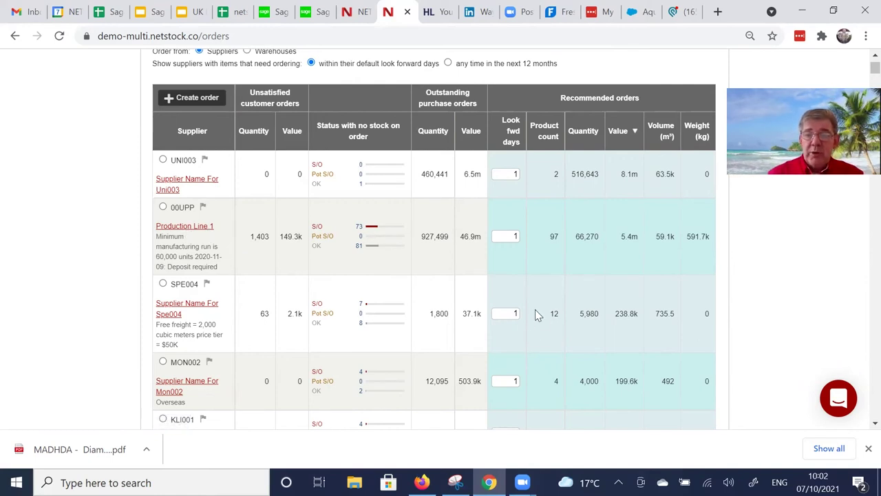
left_click(163, 285)
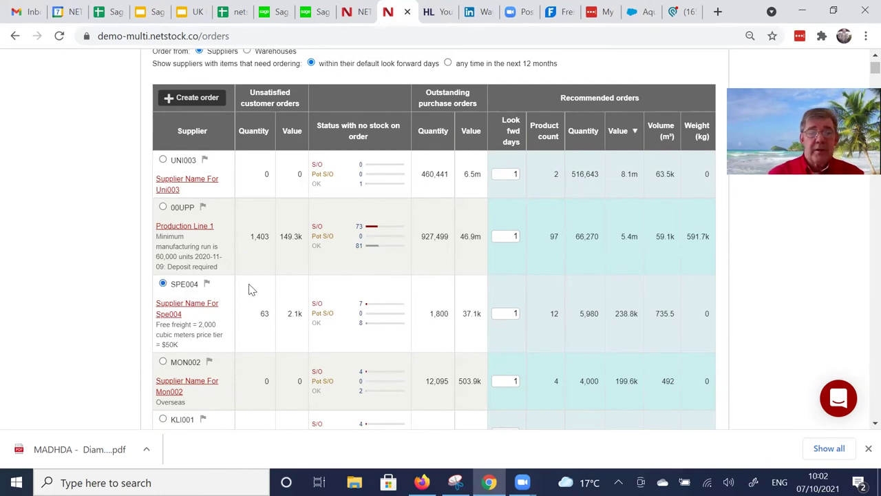
left_click(194, 100)
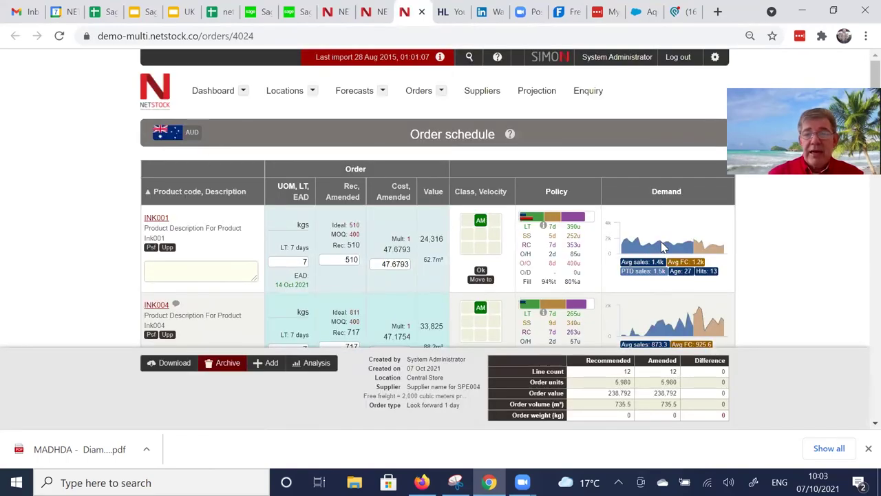
Review the product lines, demand graphs and order totals in the new SPE004 order schedule
scroll(661, 207, "down", 3)
scroll(661, 241, "down", 4)
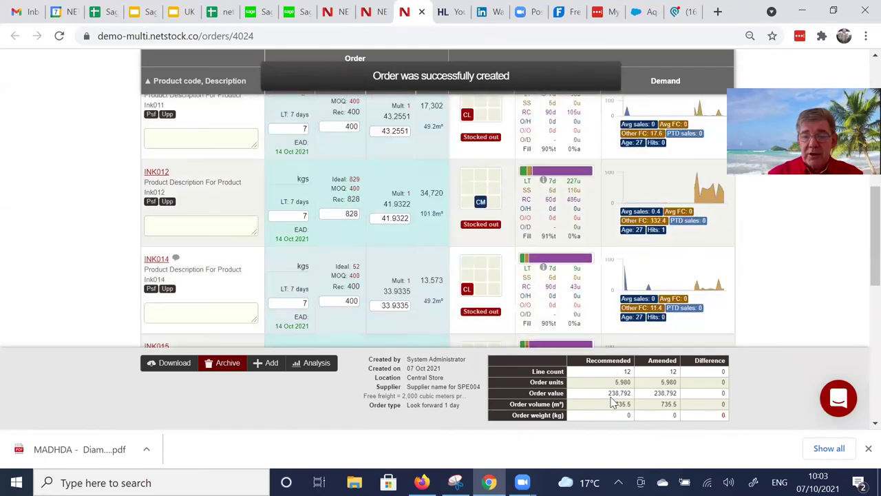
scroll(662, 267, "up", 6)
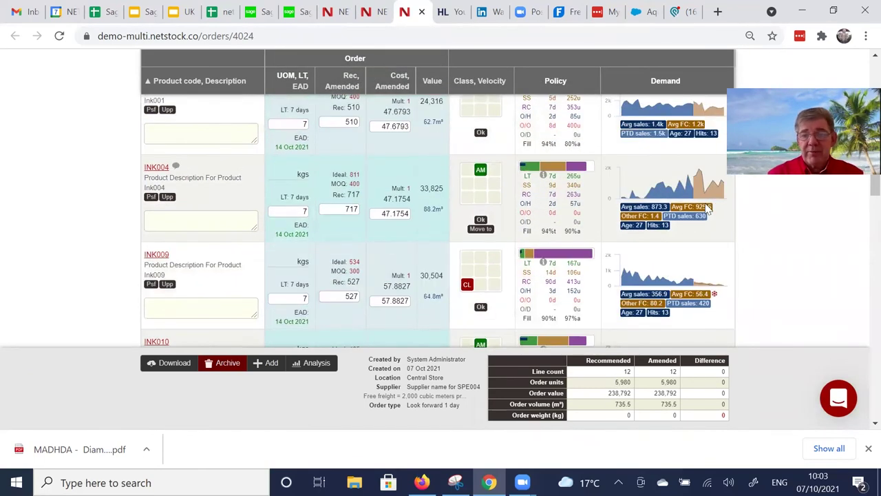
scroll(682, 253, "down", 4)
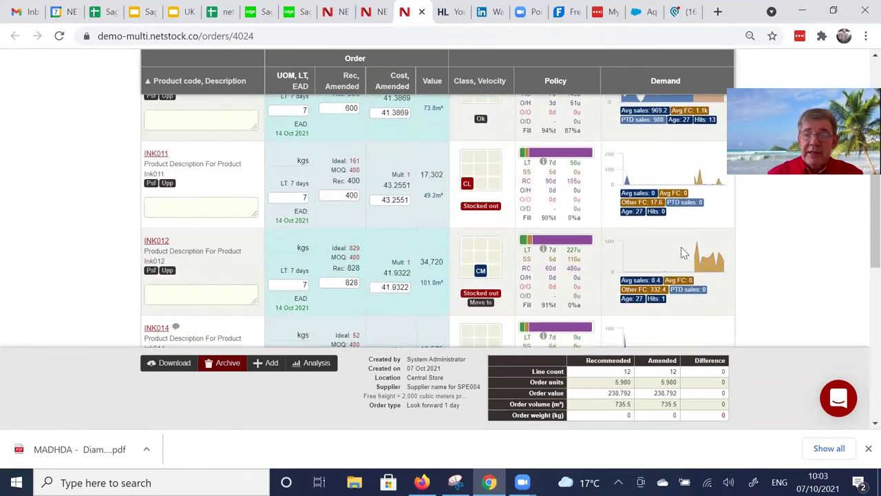
mouse_move(682, 253)
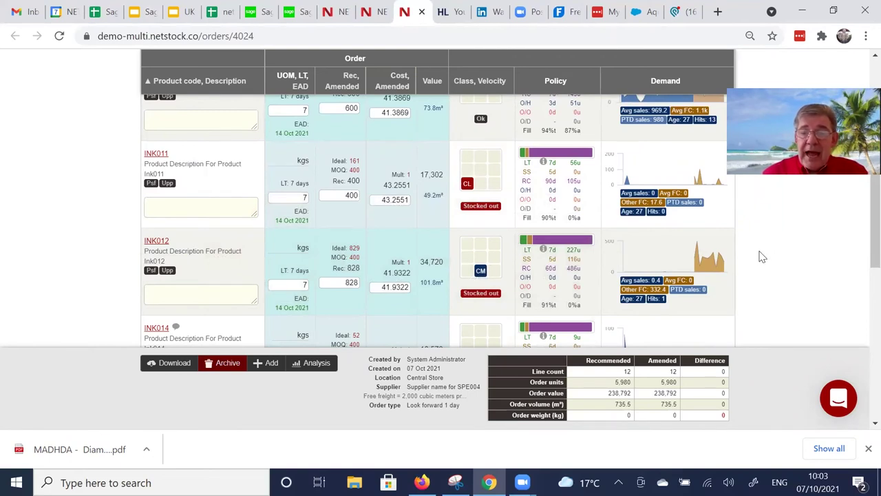
Open the top-up items available for the SPE004 order, and try selecting all of them before clearing the selection
left_click(270, 364)
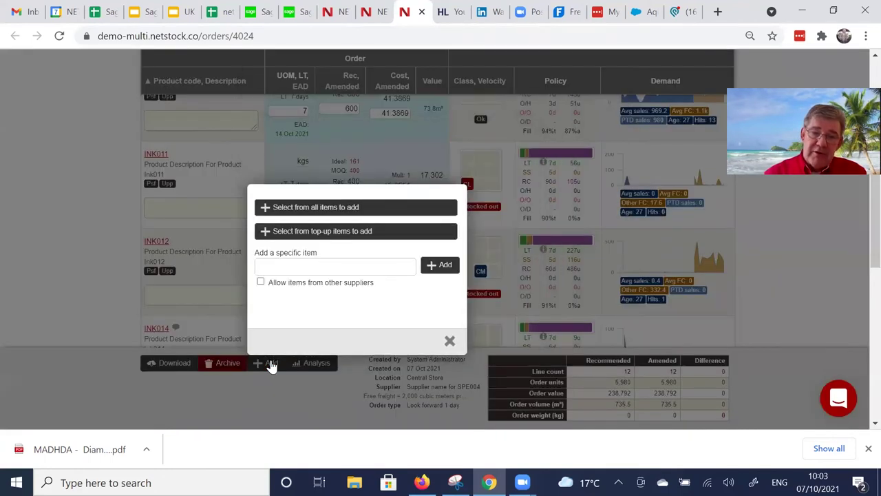
left_click(345, 232)
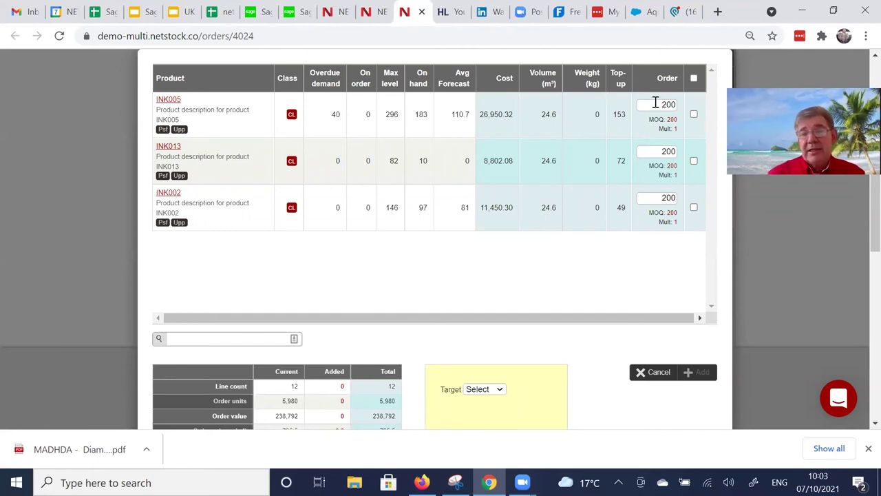
left_click(694, 79)
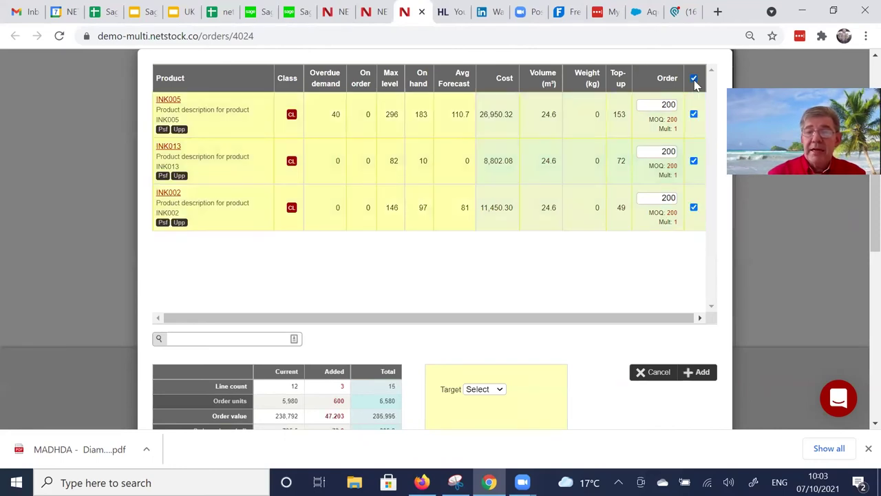
left_click(694, 79)
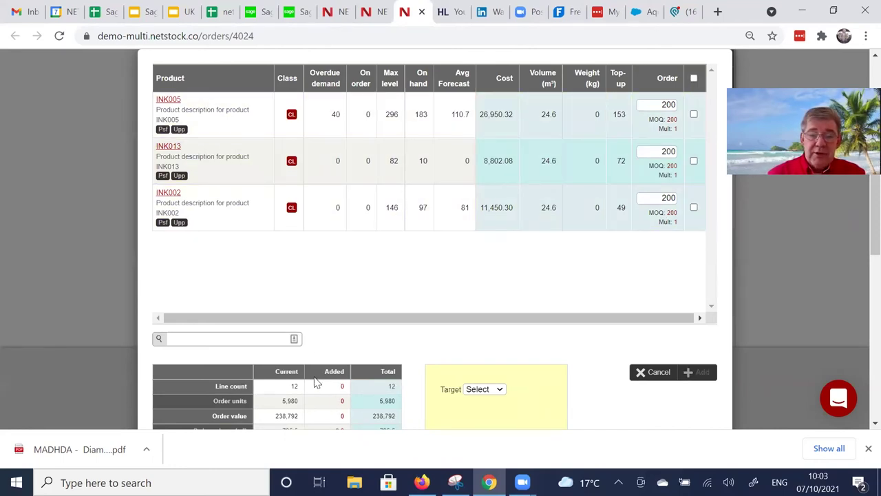
Solve the top-up selection for a target volume of 780 and add the proposed item INK005 to the order
key("ctrl+minus")
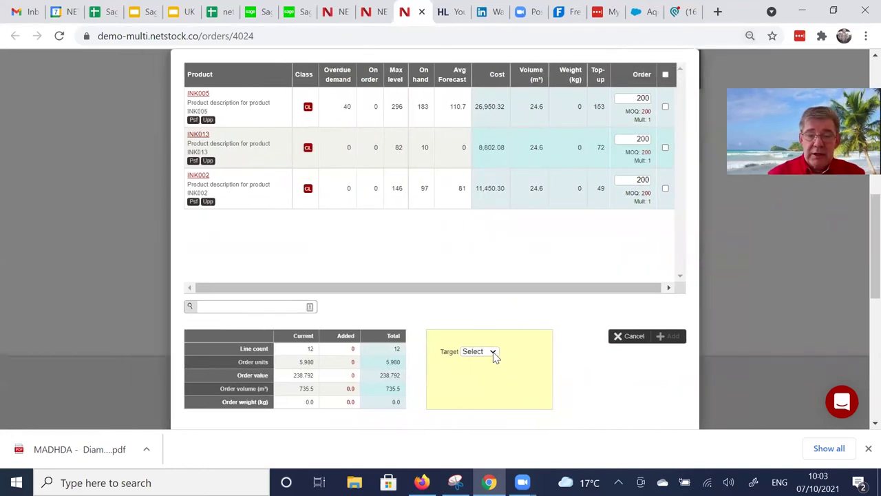
left_click(493, 352)
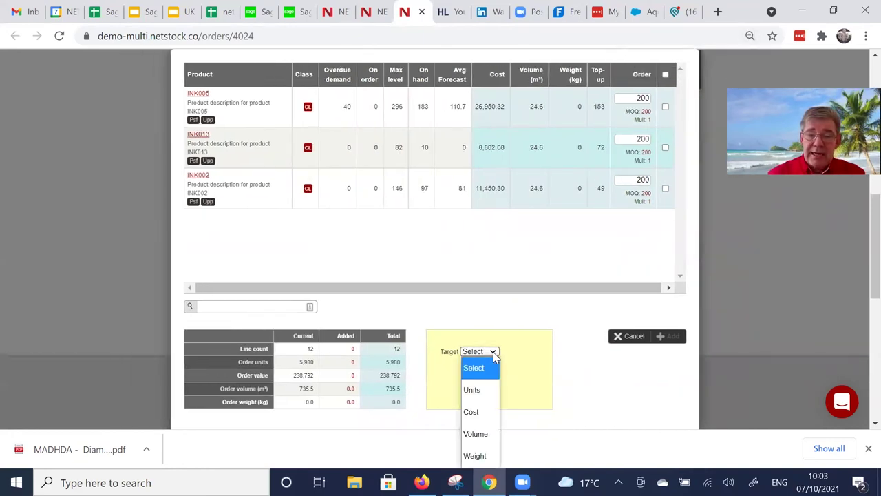
left_click(482, 435)
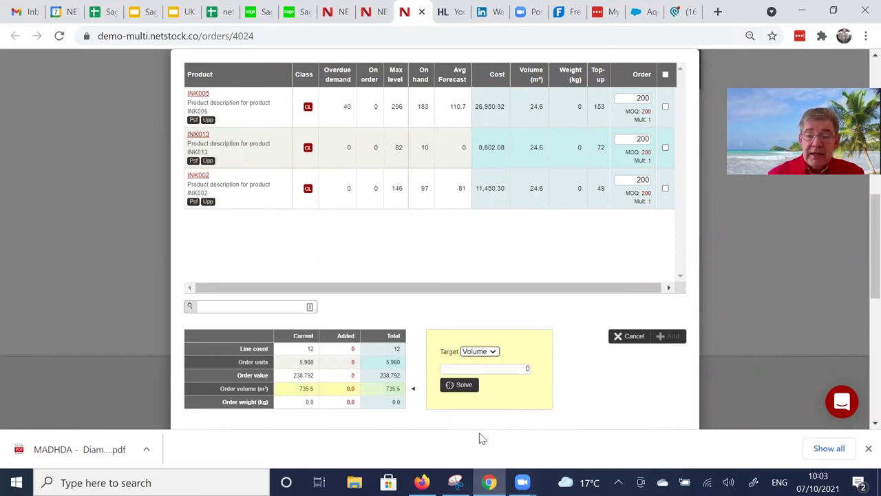
left_click(512, 367)
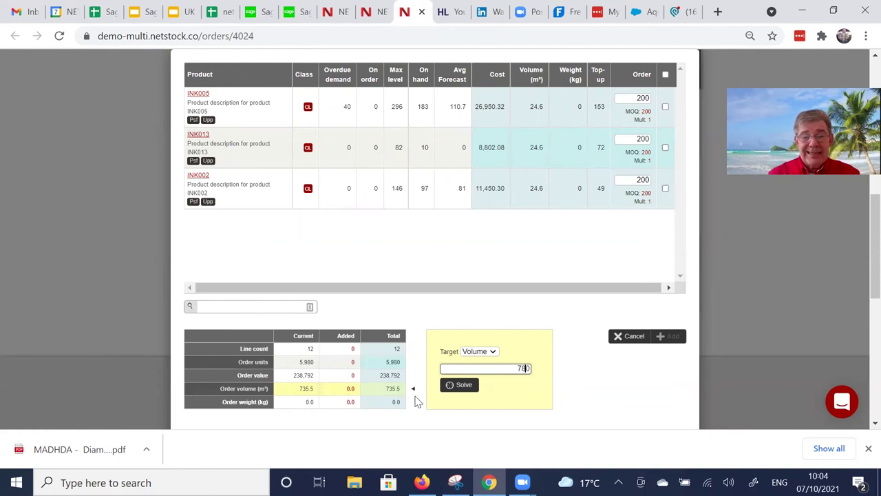
left_click(465, 387)
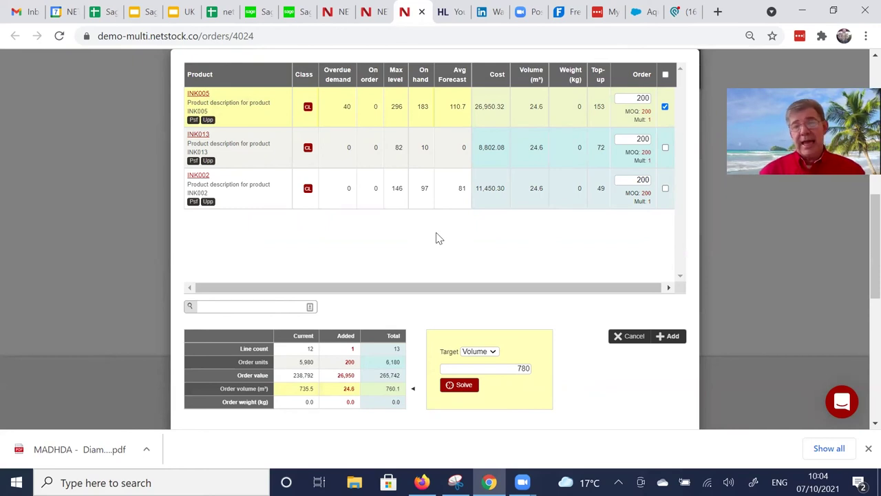
left_click(671, 337)
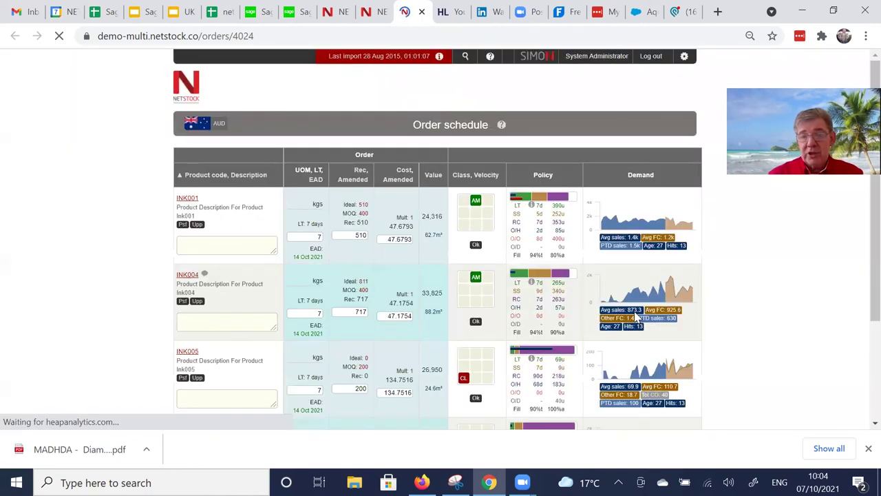
Check the amended order lines and download the SPE004 order as a CSV file
scroll(637, 318, "down", 5)
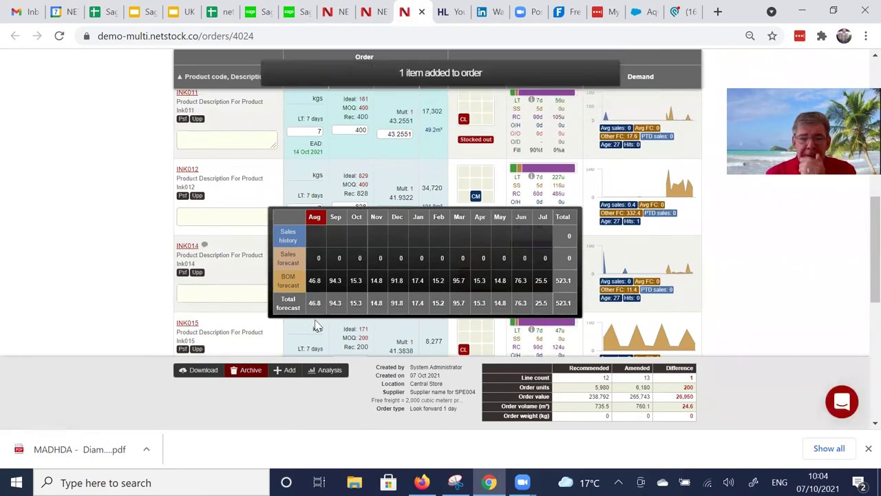
left_click(203, 372)
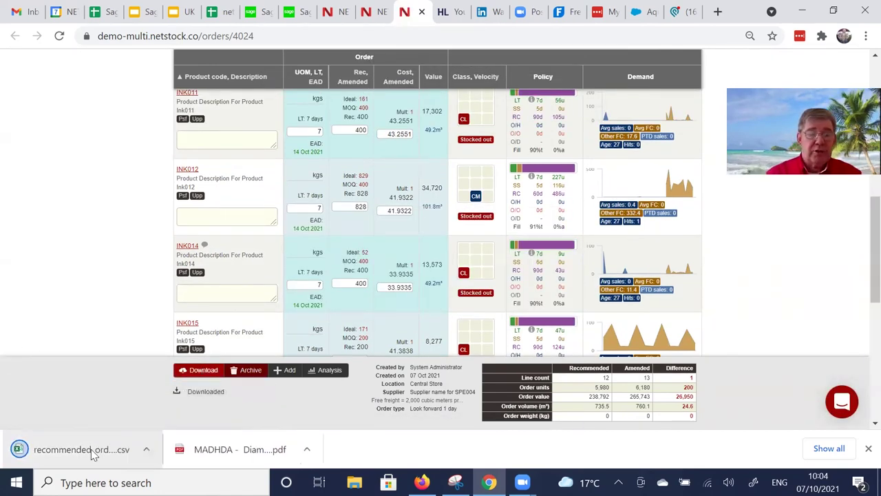